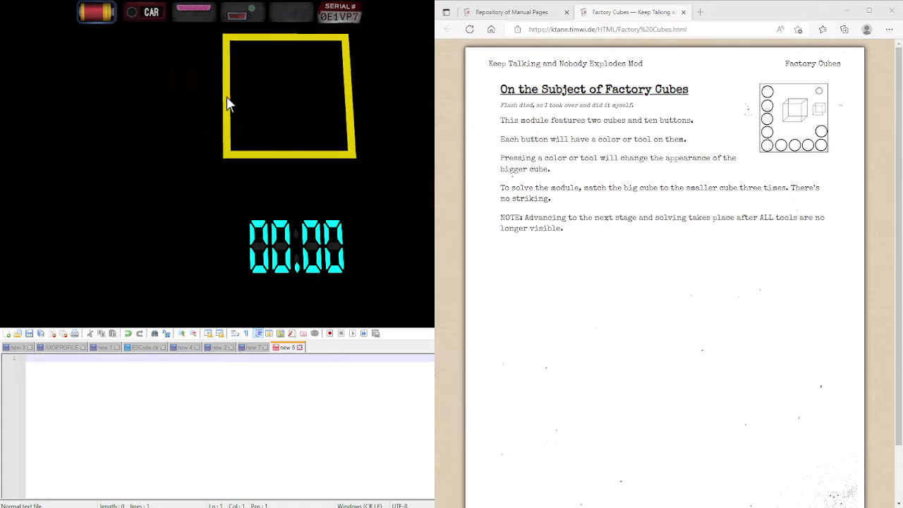
- Zoom in on the Factory Cubes module on the loaded bomb
click(232, 101)
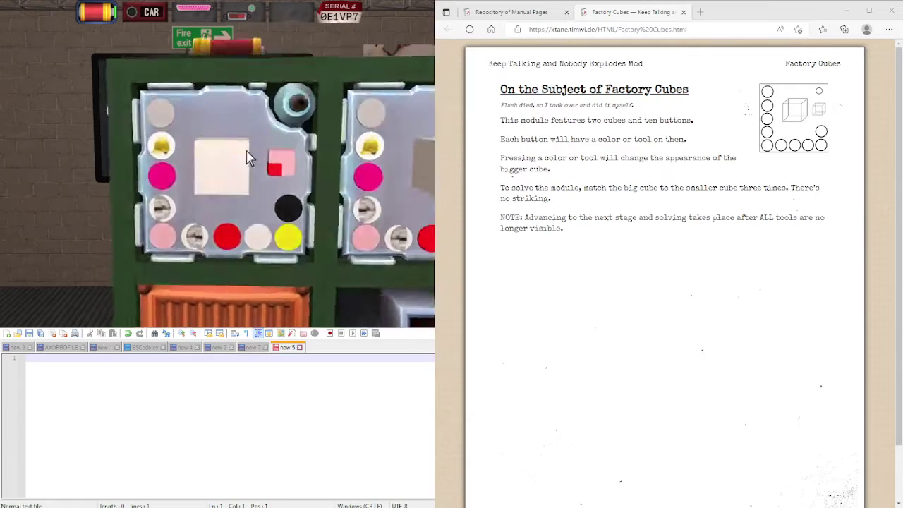
right_click(252, 141)
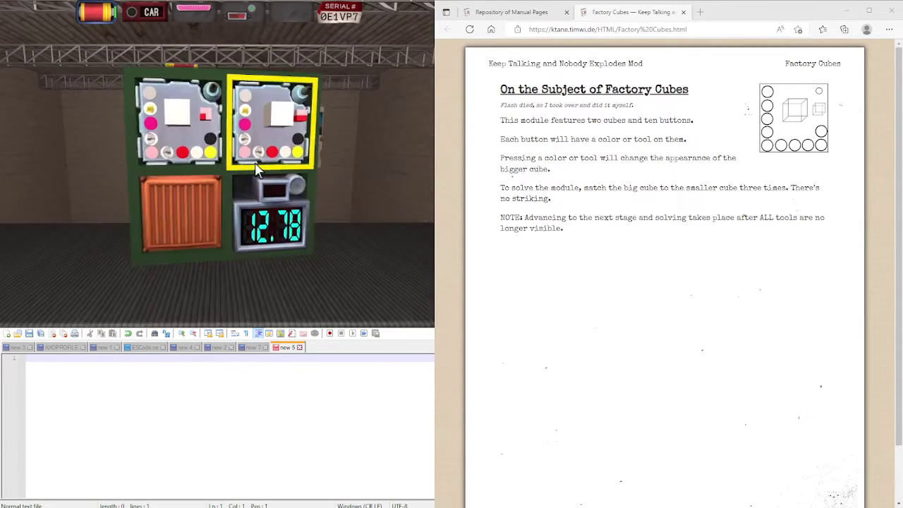
mouse_move(281, 201)
mouse_down()
mouse_move(241, 260)
mouse_move(233, 197)
mouse_move(266, 262)
mouse_move(266, 233)
mouse_move(266, 259)
mouse_move(231, 244)
mouse_up()
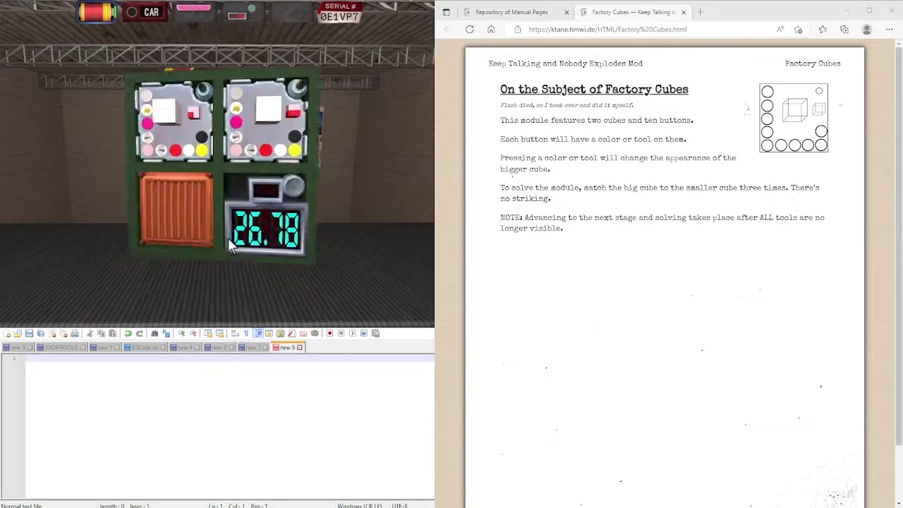
mouse_move(231, 243)
mouse_down()
mouse_move(268, 264)
mouse_move(268, 189)
mouse_move(247, 169)
mouse_move(301, 177)
mouse_move(256, 182)
mouse_move(267, 201)
mouse_move(259, 222)
mouse_move(246, 206)
mouse_move(282, 225)
mouse_move(215, 223)
mouse_move(263, 234)
mouse_move(246, 258)
mouse_move(275, 241)
mouse_move(274, 206)
mouse_move(233, 243)
mouse_up()
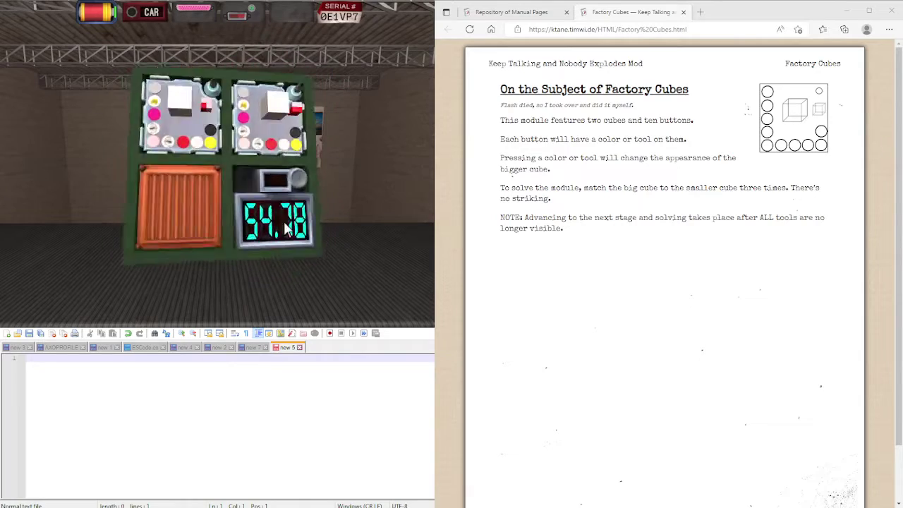
mouse_move(232, 244)
mouse_down()
mouse_move(285, 205)
mouse_move(261, 241)
mouse_move(256, 222)
mouse_move(270, 197)
mouse_move(261, 220)
mouse_up()
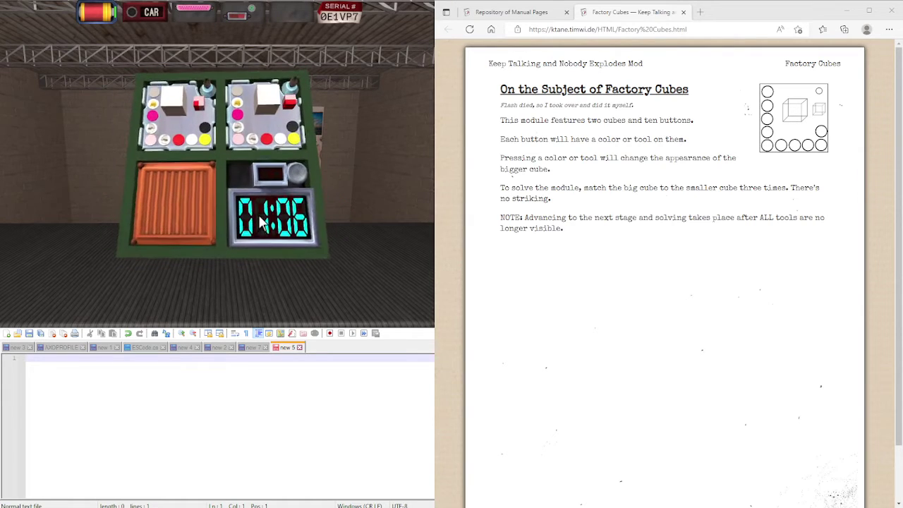
click(180, 112)
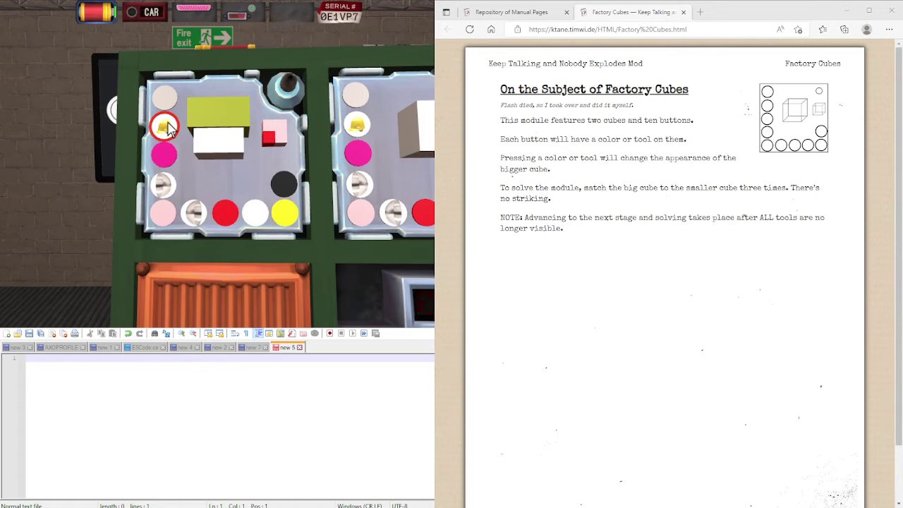
click(163, 185)
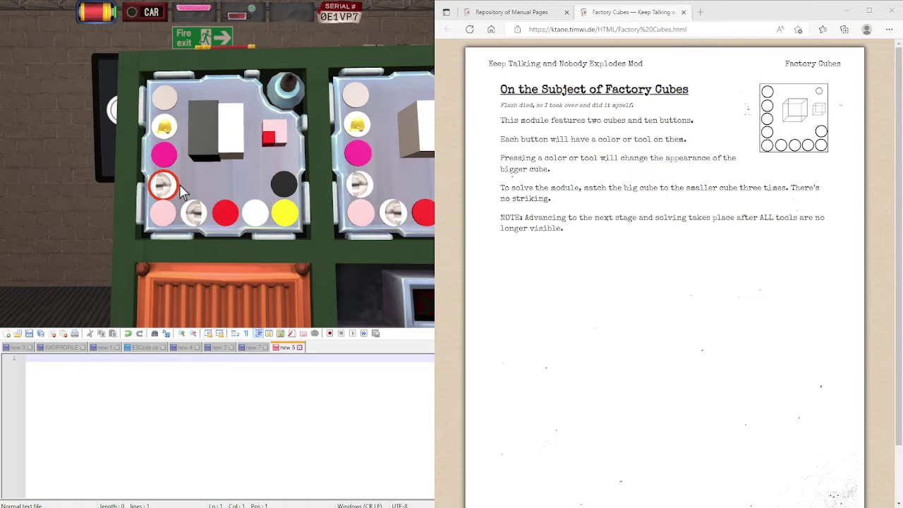
click(163, 185)
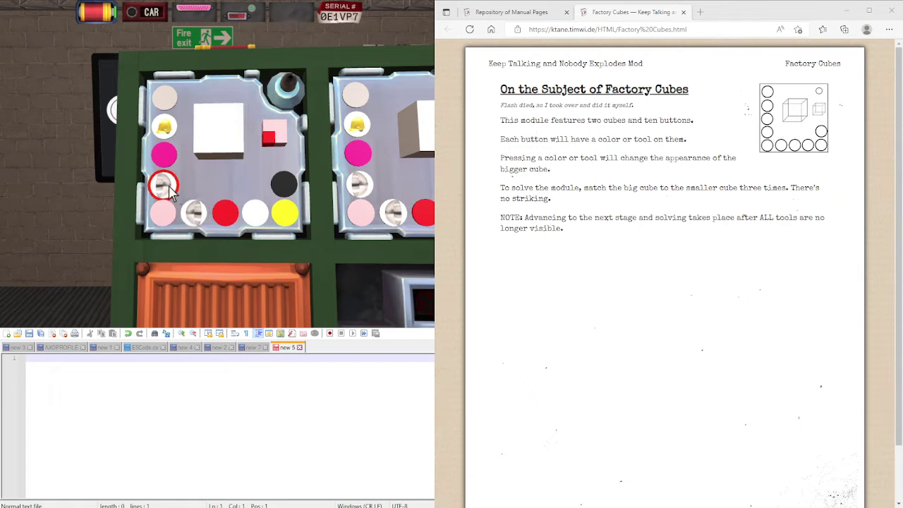
mouse_move(246, 173)
mouse_down()
mouse_move(254, 137)
mouse_move(266, 139)
mouse_up()
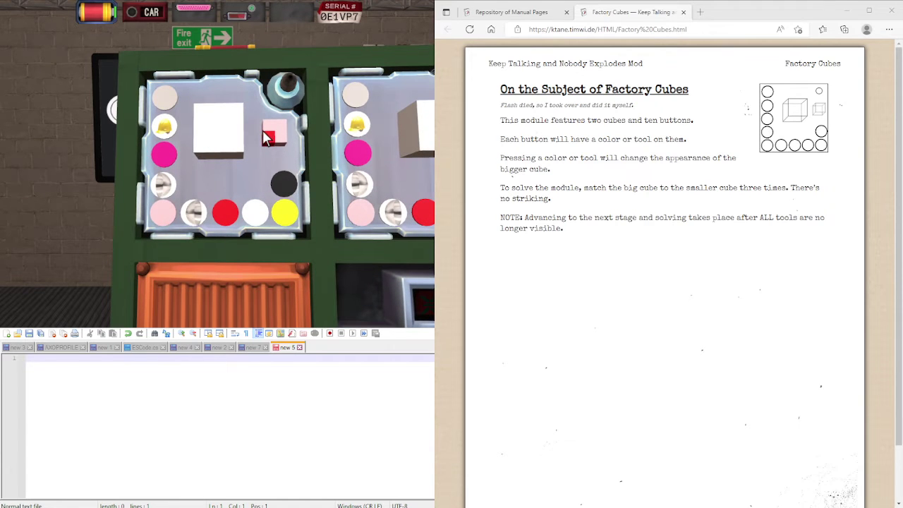
drag(263, 129, 268, 141)
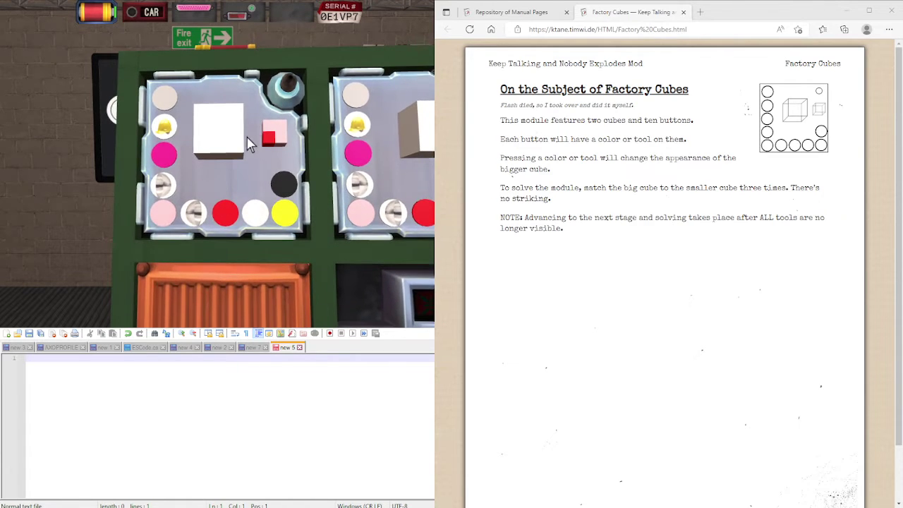
scroll(271, 148, up, 2)
scroll(293, 124, down, 2)
- Shape the big cube with pink and dark grey halves to clear the first stage
click(164, 214)
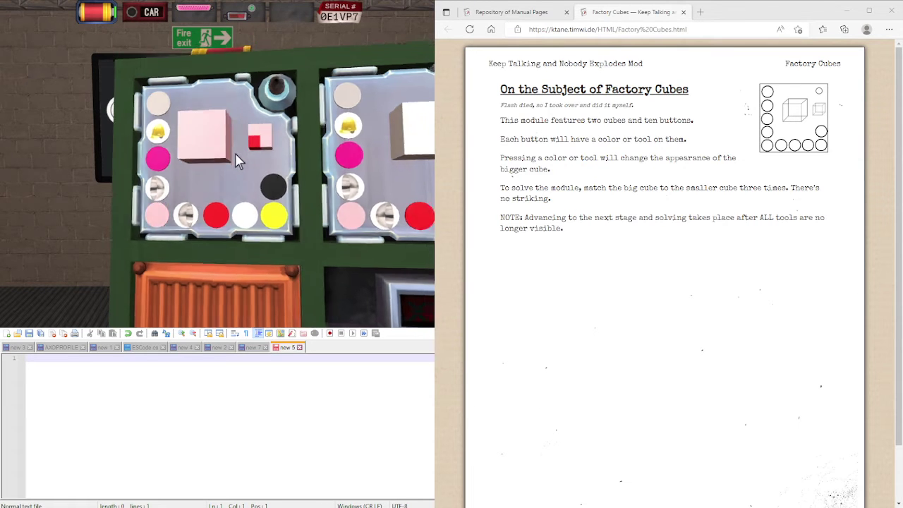
mouse_move(235, 153)
mouse_down()
mouse_move(264, 171)
mouse_move(258, 148)
mouse_up()
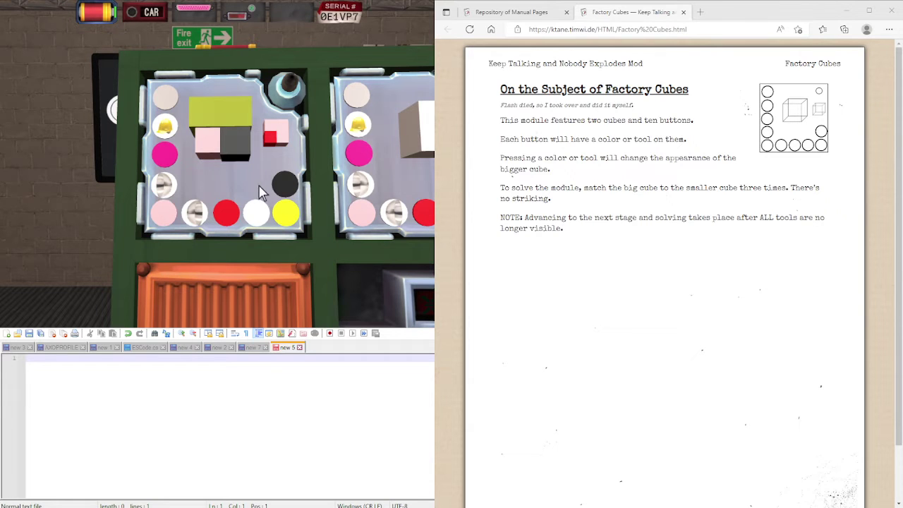
click(172, 152)
click(164, 184)
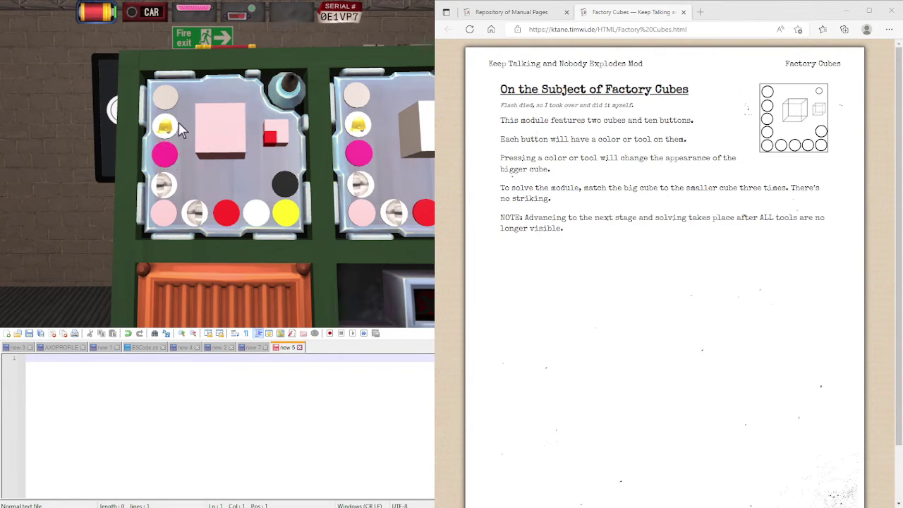
click(165, 128)
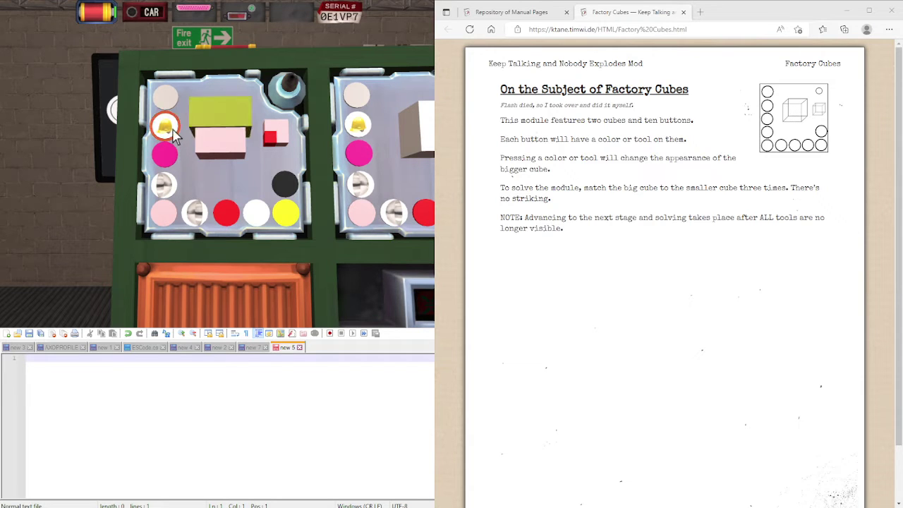
click(165, 128)
click(164, 185)
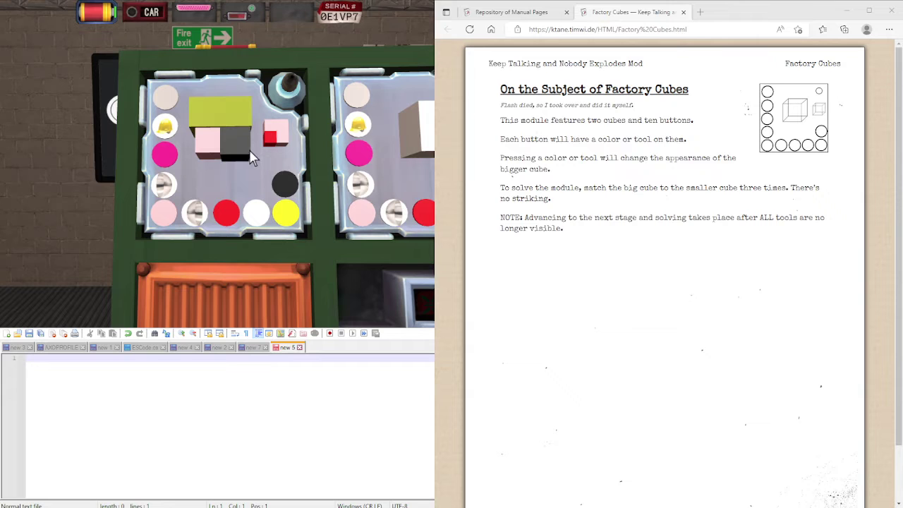
right_click(229, 145)
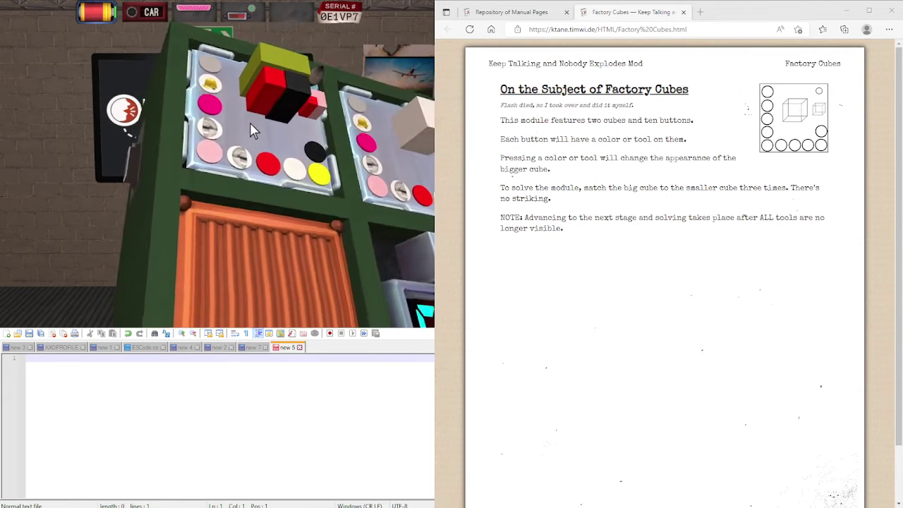
click(163, 129)
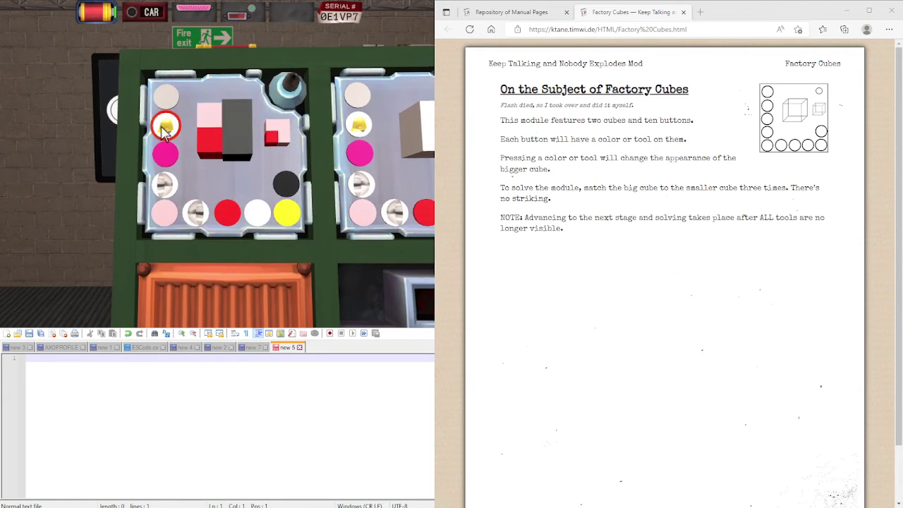
click(163, 184)
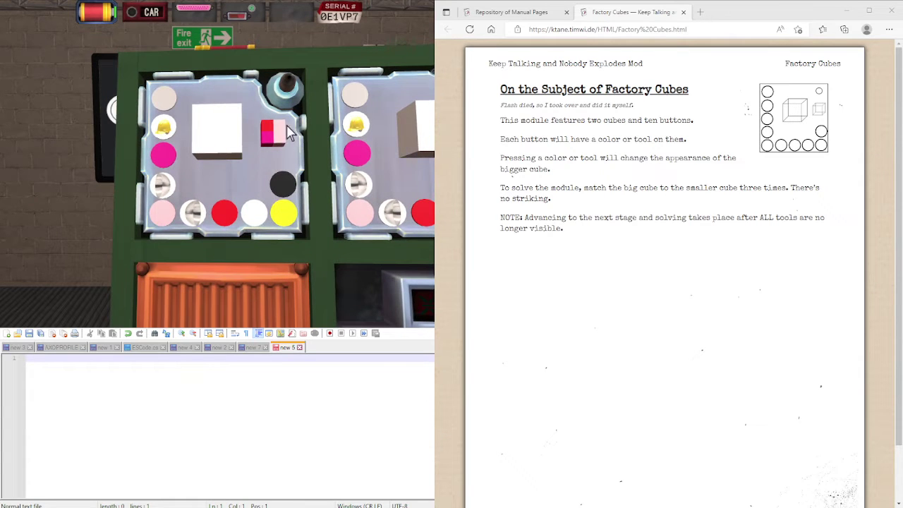
- Colour the big cube pink and add a yellow-green top to clear the second stage
click(162, 214)
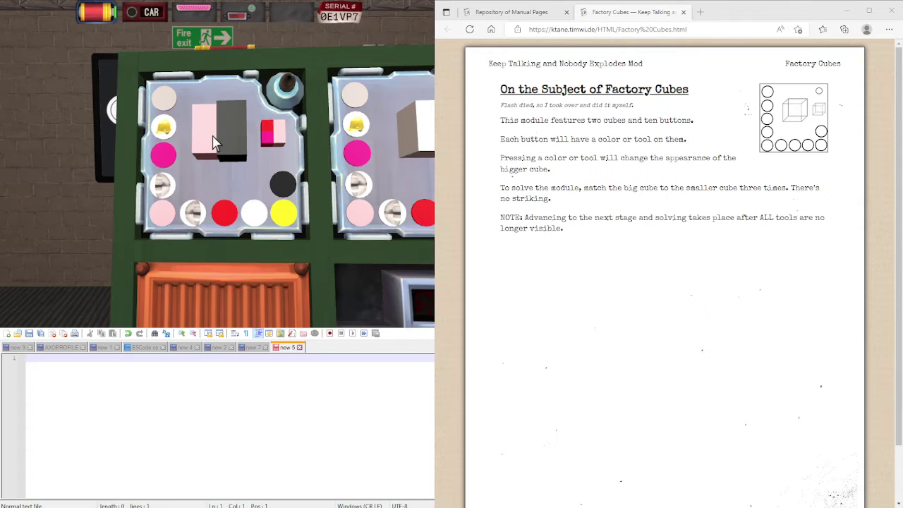
click(164, 129)
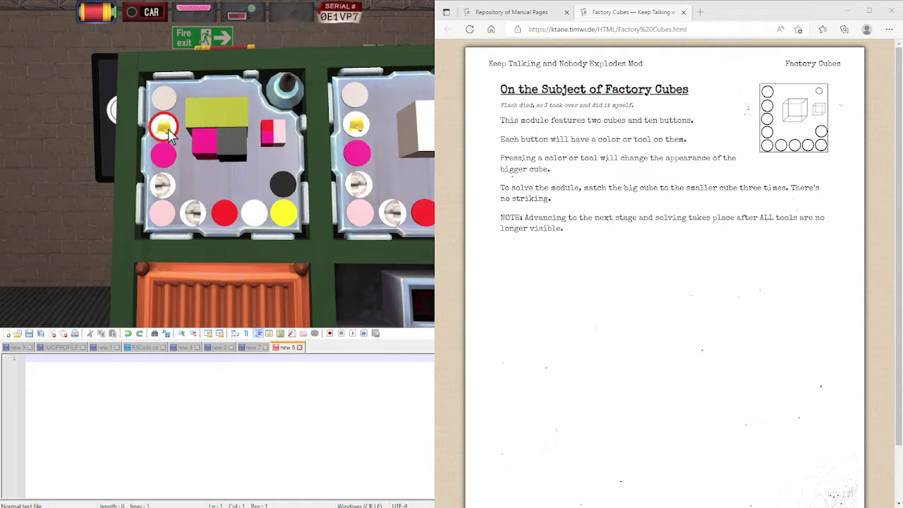
click(164, 186)
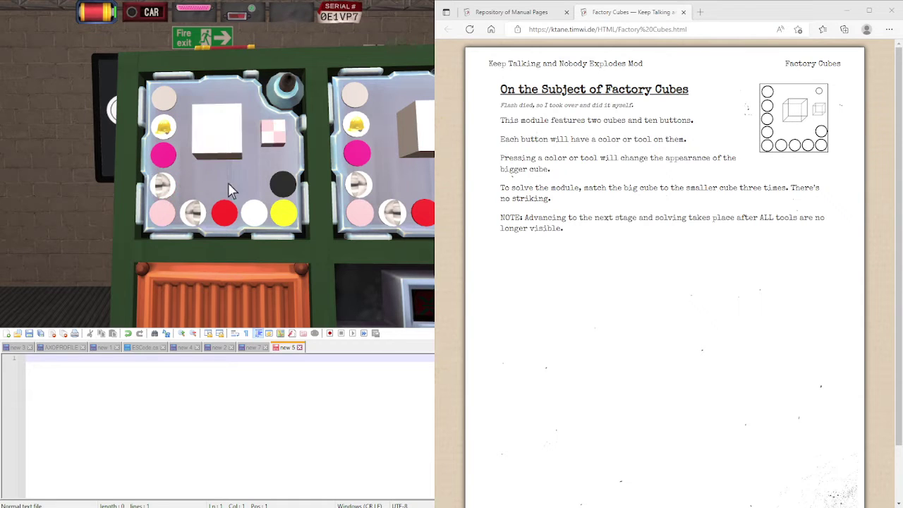
- Give the big cube a dark grey half and a pink-and-white split, removing a mistaken top
click(261, 167)
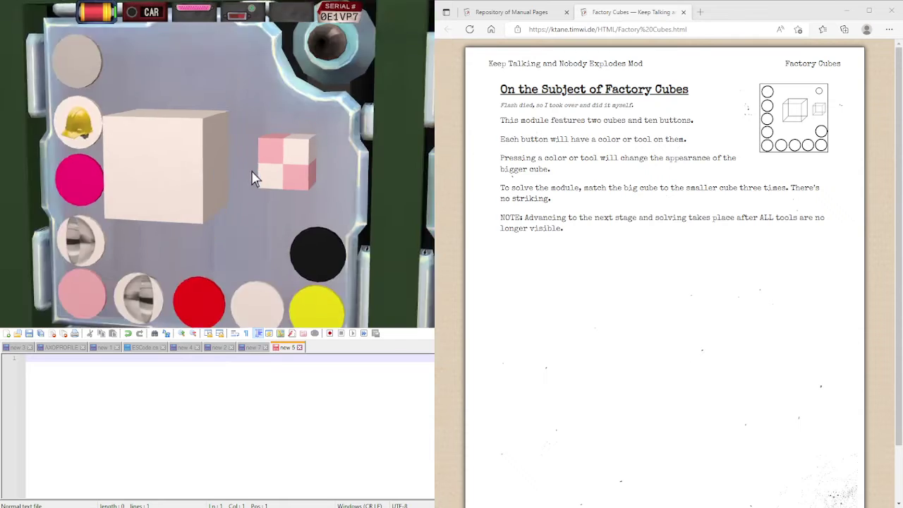
right_click(253, 176)
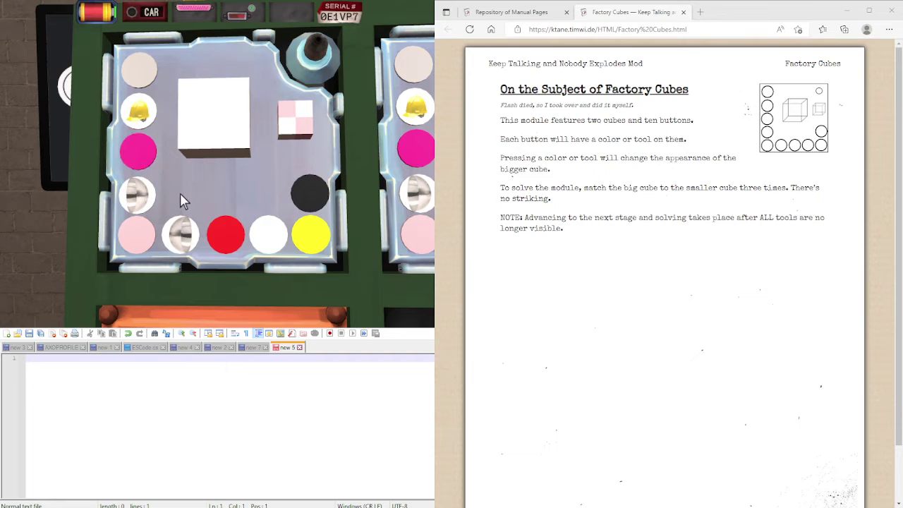
click(143, 195)
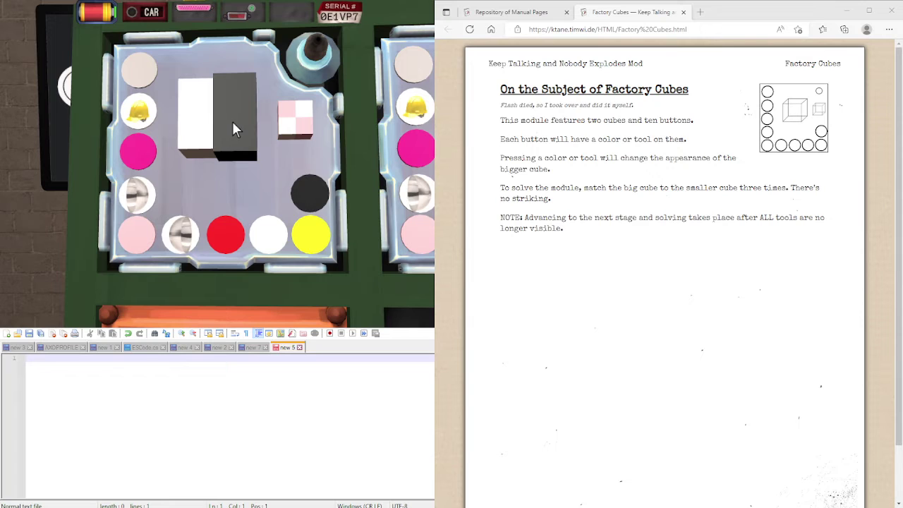
click(132, 241)
click(138, 111)
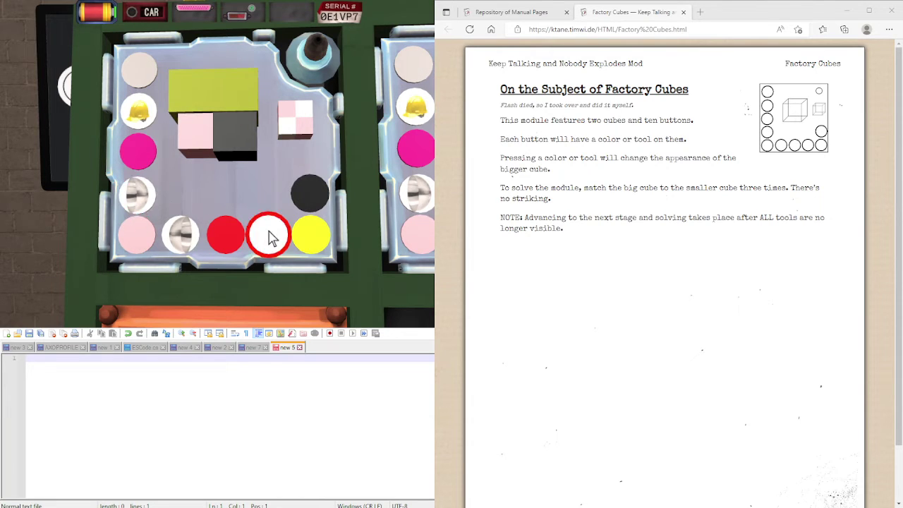
click(138, 113)
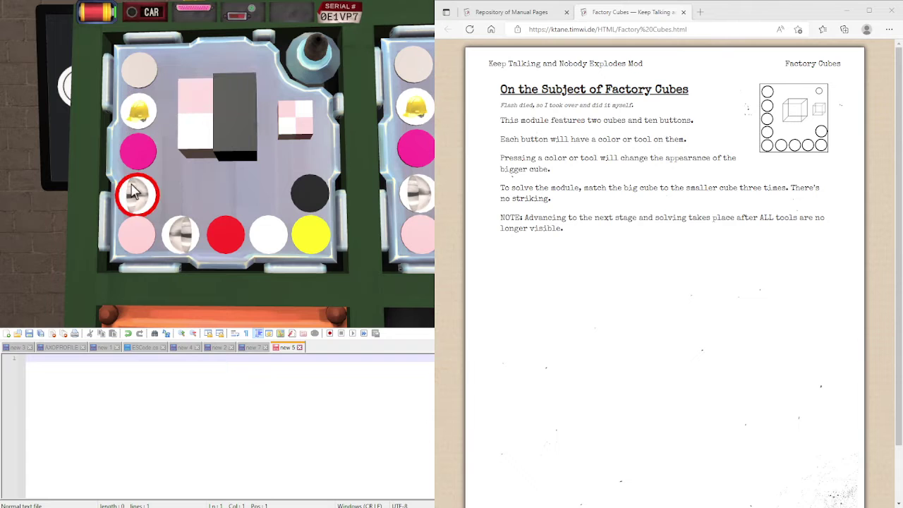
click(134, 196)
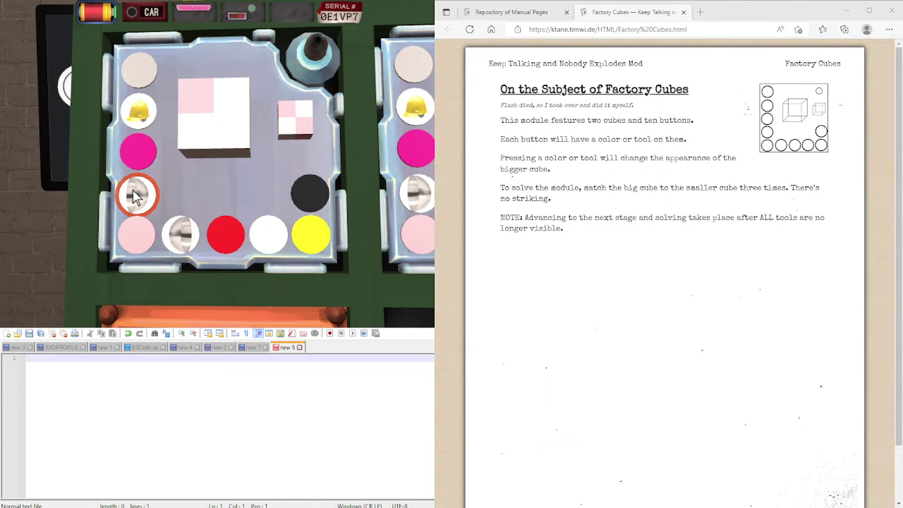
- Add a dark grey half, yellow-green top and pink-white front to match the checkered cube
click(180, 226)
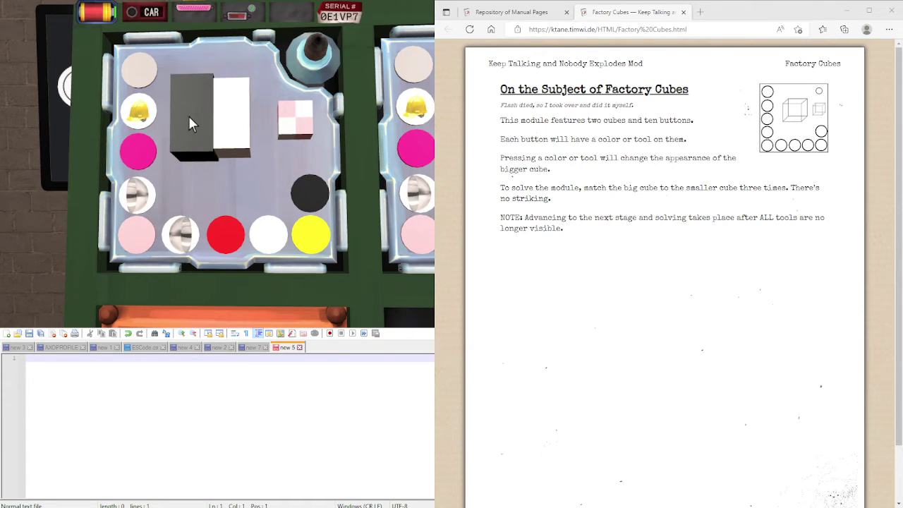
click(141, 117)
click(142, 116)
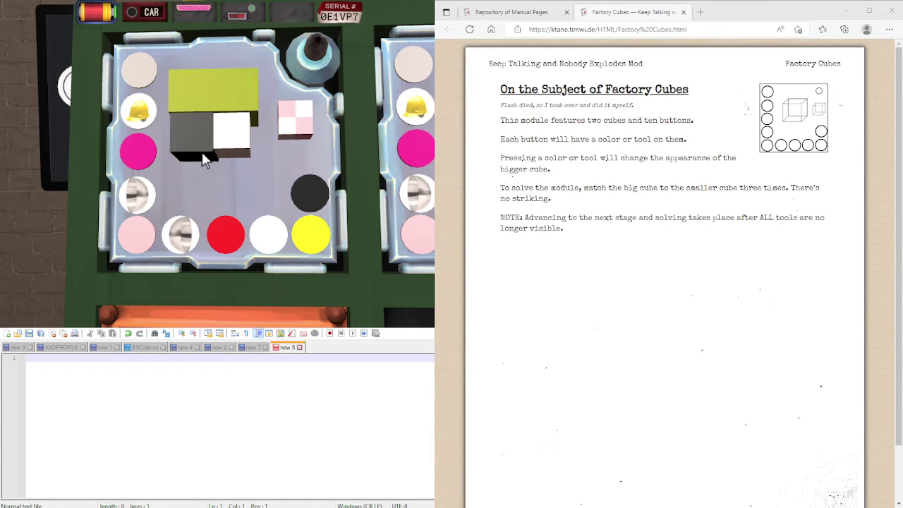
click(135, 233)
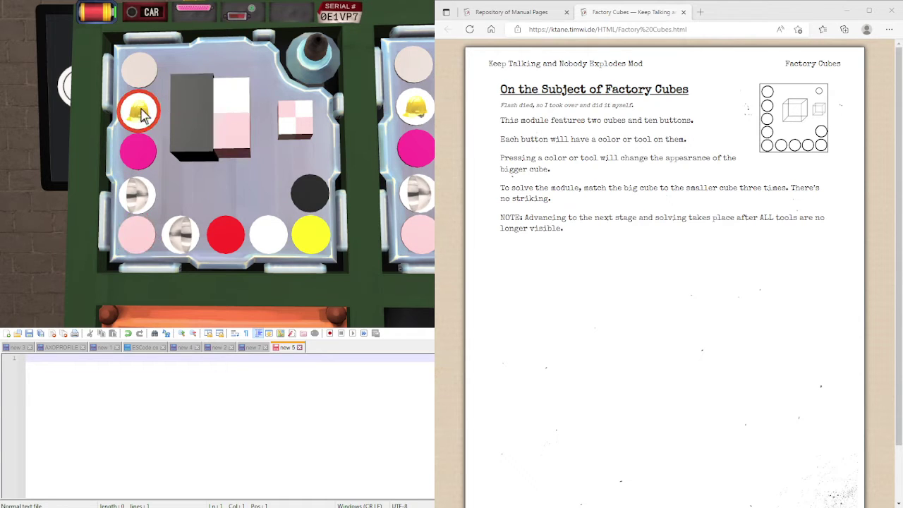
click(180, 233)
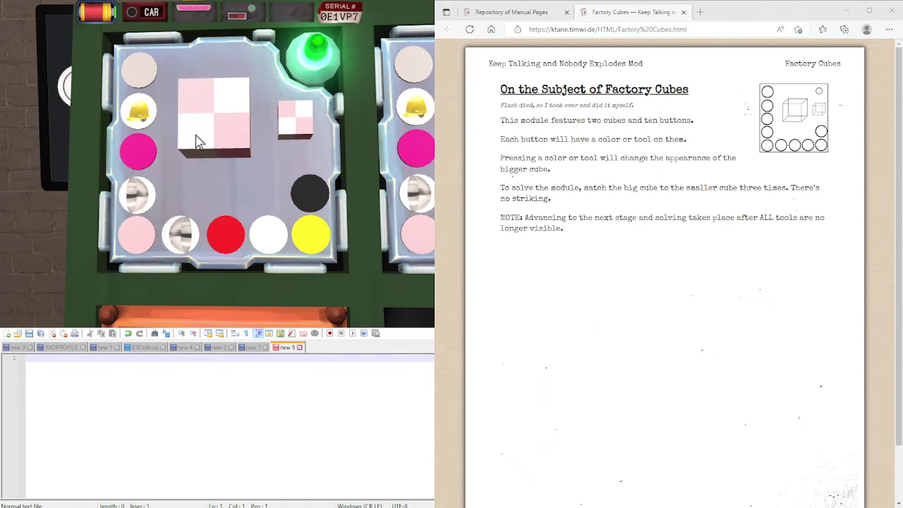
right_click(261, 163)
- Clear the second module's first stage with a pink cube, yellow-green top and red
right_click(261, 163)
click(256, 125)
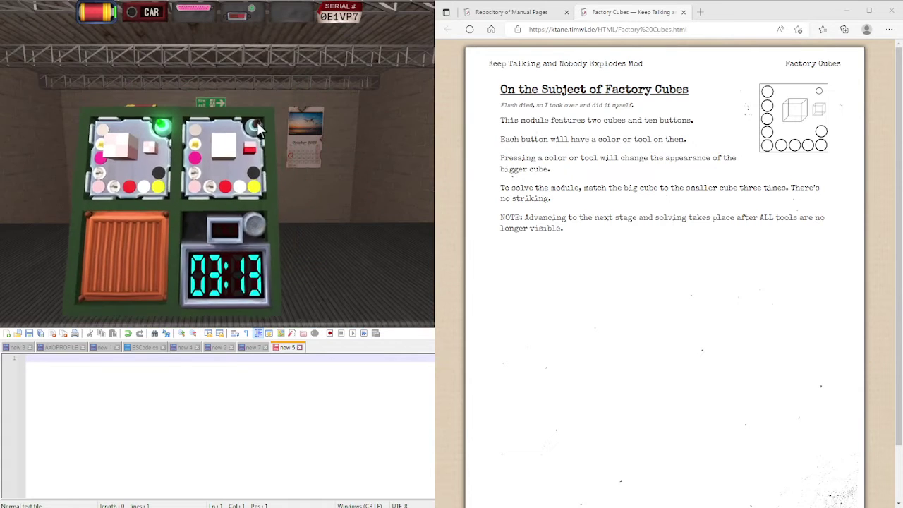
click(256, 122)
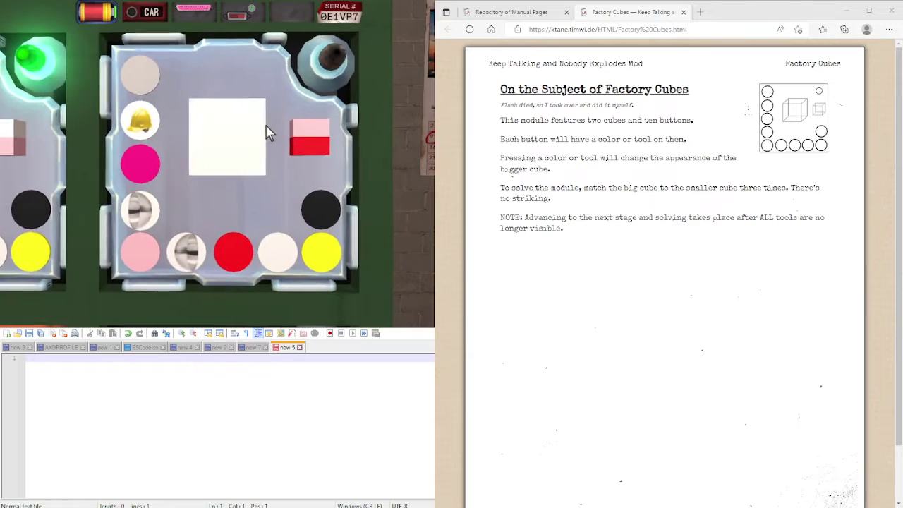
click(133, 236)
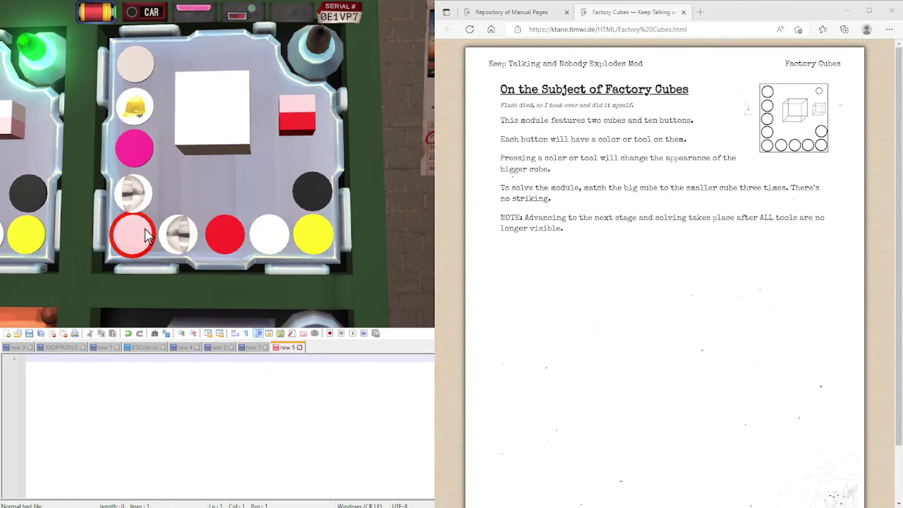
click(135, 107)
click(225, 234)
click(135, 107)
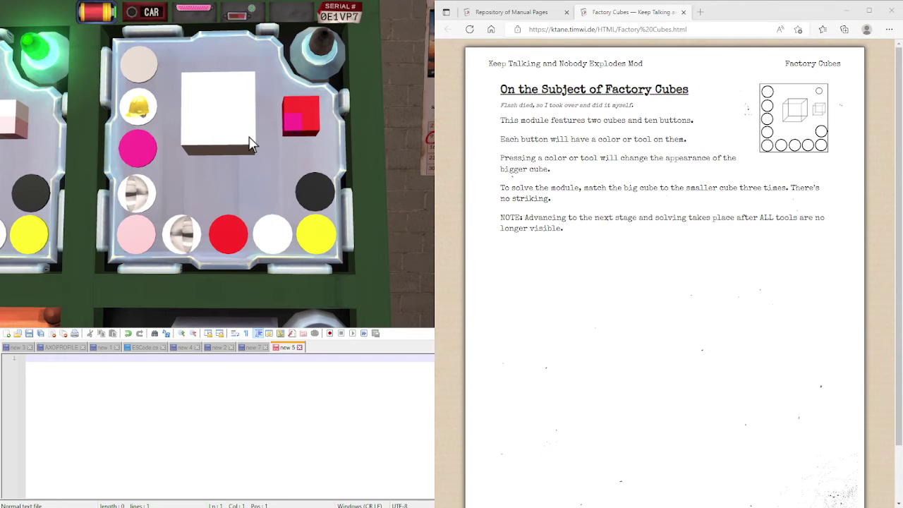
- Build a red cube with a grey half, yellow top and magenta part for the next stage
click(224, 229)
click(138, 146)
click(139, 107)
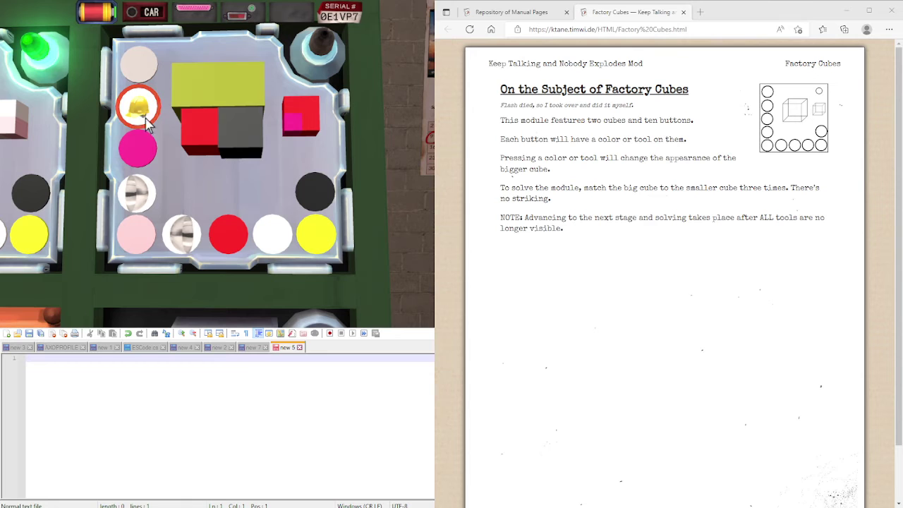
click(137, 147)
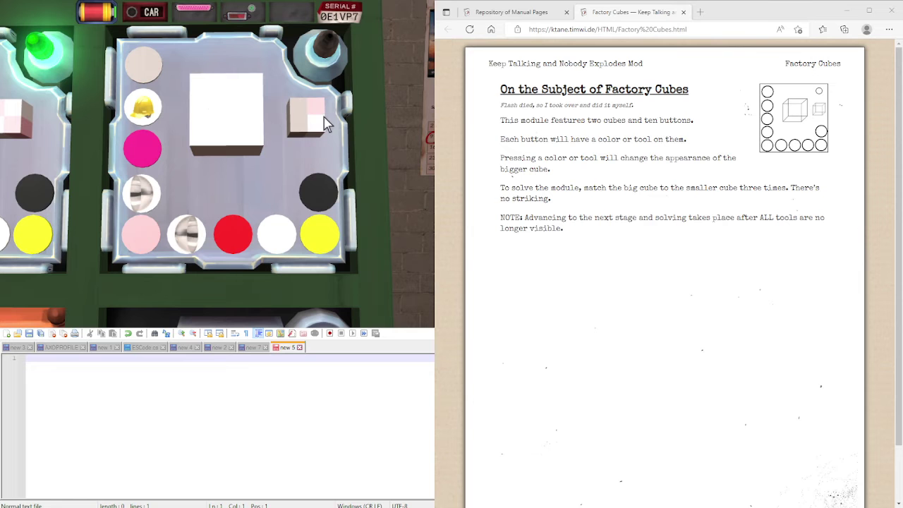
right_click(304, 137)
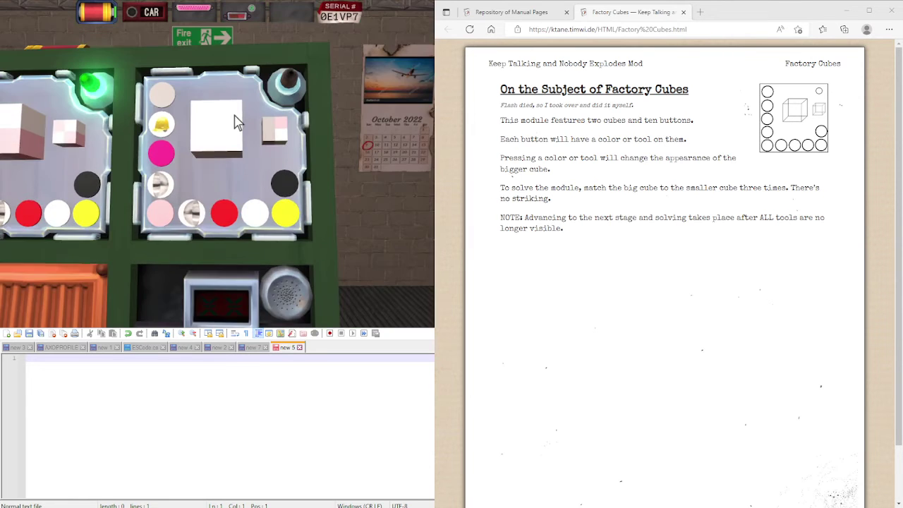
click(235, 120)
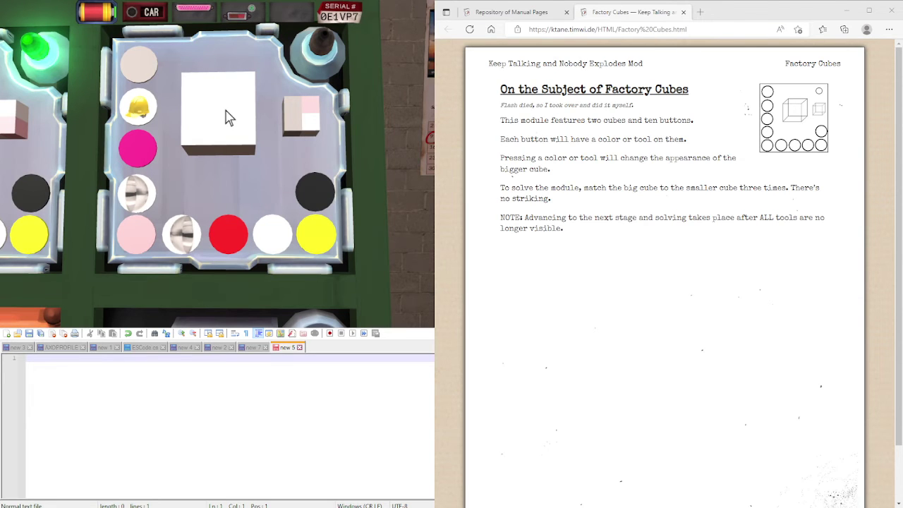
right_click(228, 117)
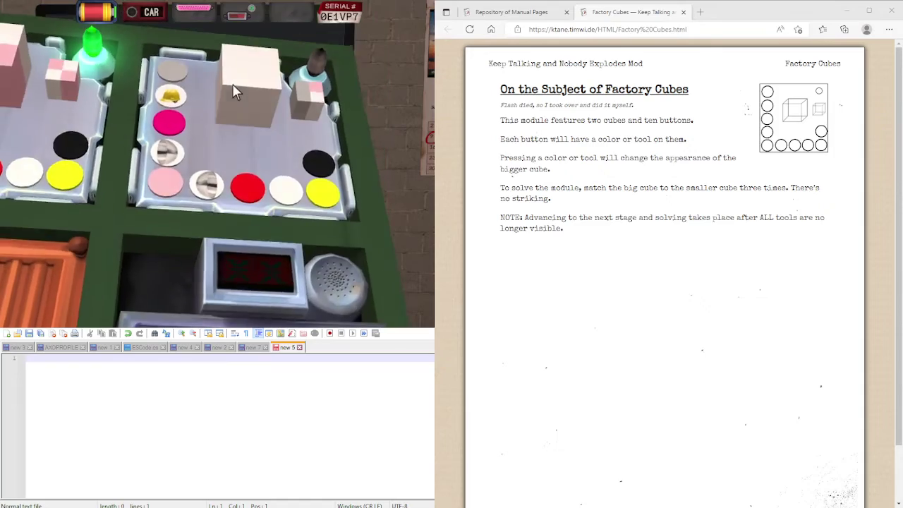
drag(222, 89, 221, 85)
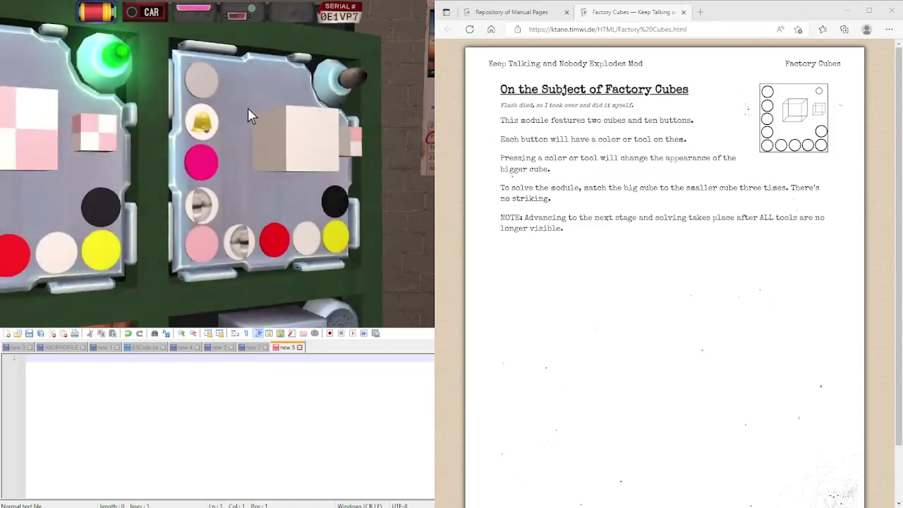
right_click(221, 85)
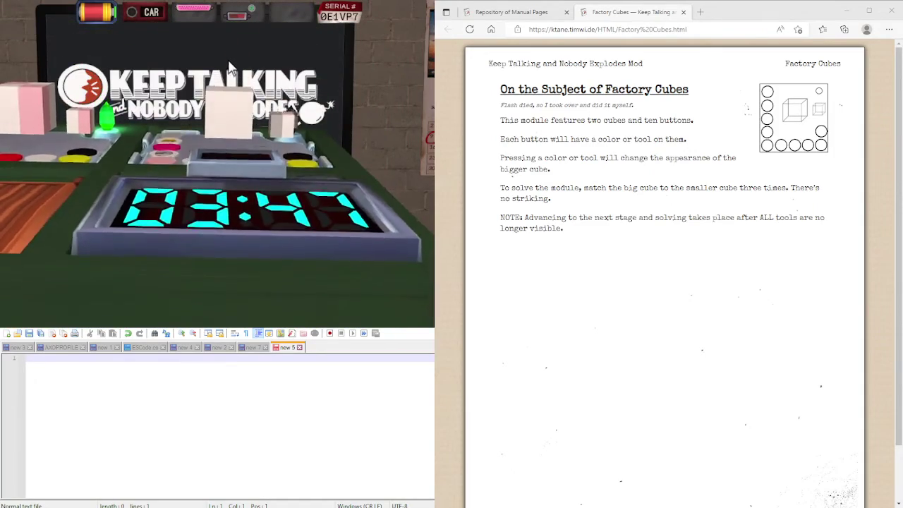
mouse_move(227, 49)
mouse_down()
mouse_move(231, 167)
mouse_move(230, 144)
mouse_up()
click(224, 124)
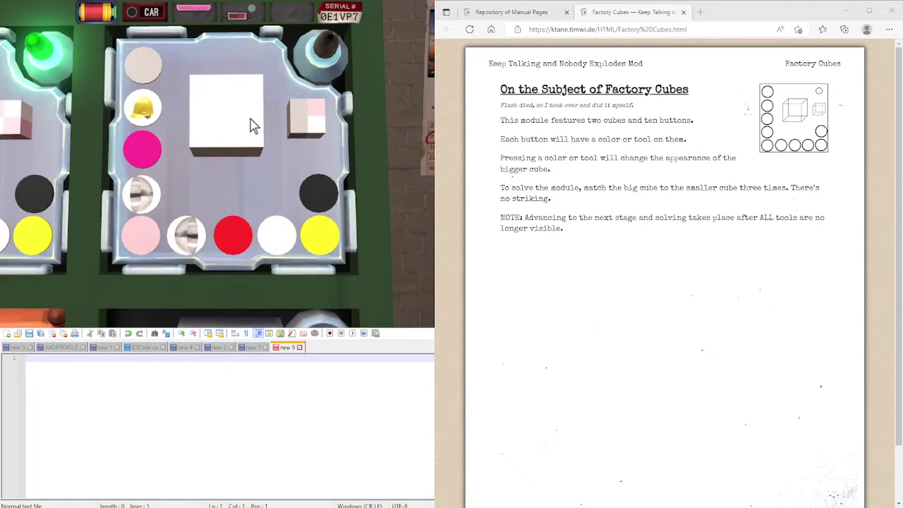
- Shape the big cube beige with a dark grey half, a pink right half and white lower part
click(148, 67)
click(143, 110)
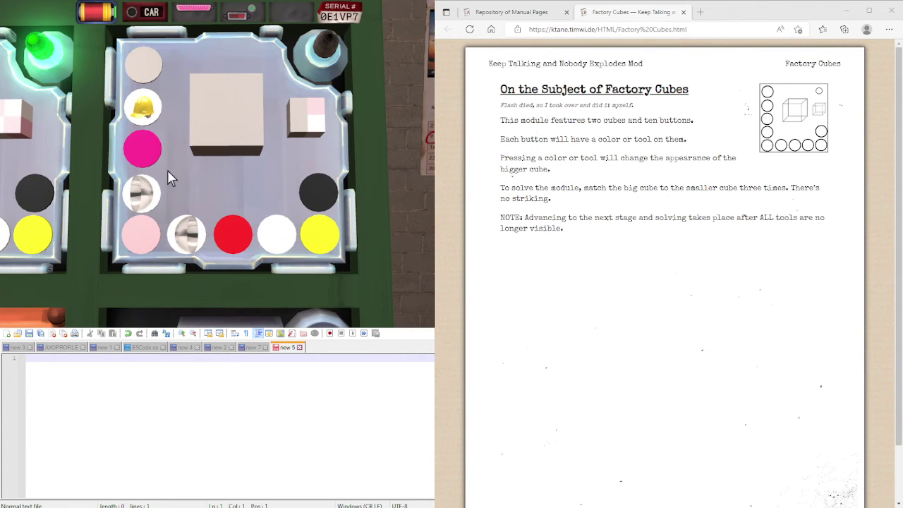
click(143, 193)
click(186, 233)
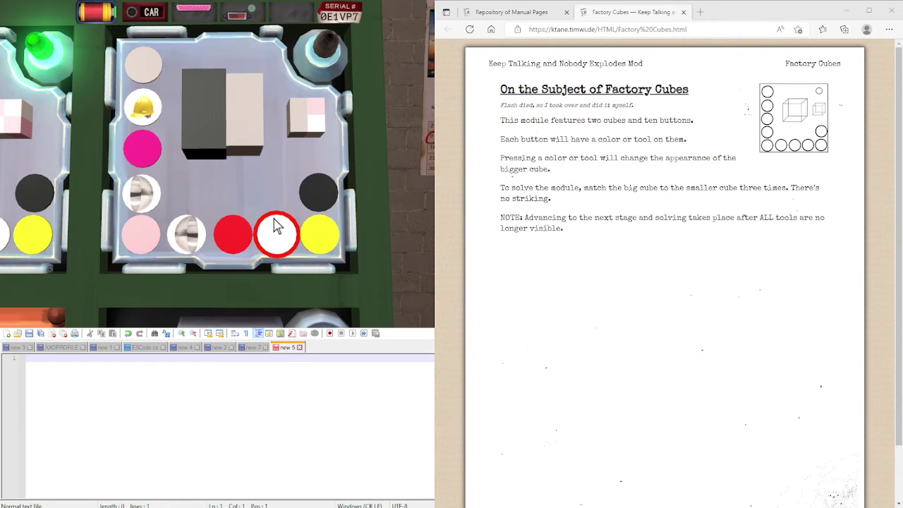
click(141, 235)
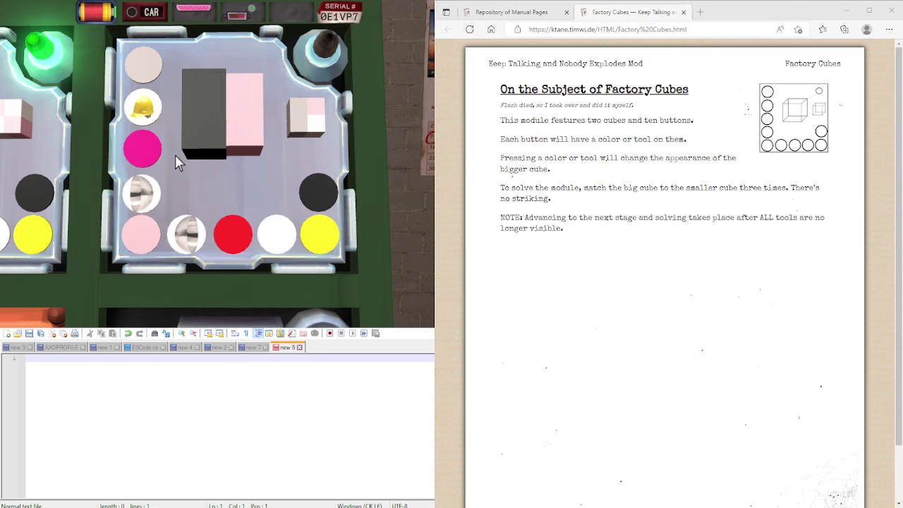
click(144, 109)
click(276, 234)
click(144, 109)
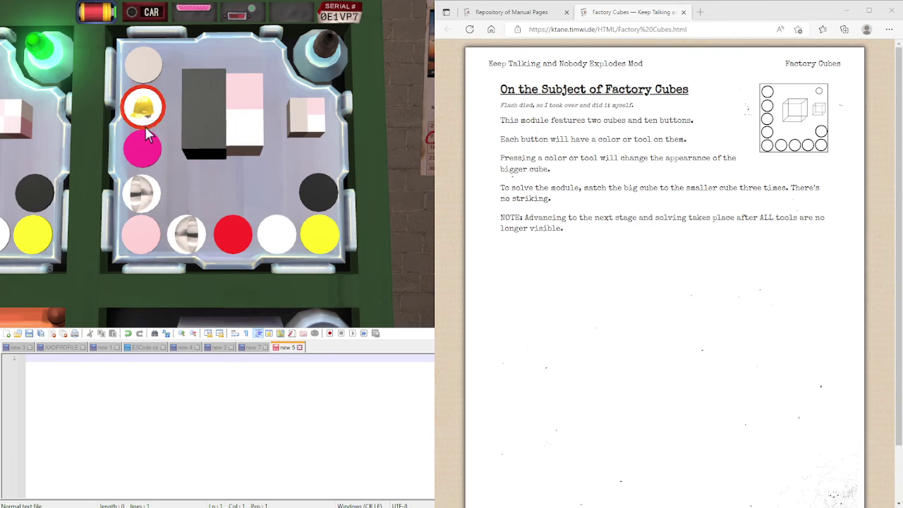
click(144, 193)
- Finish the last stage of the second module and zoom out to the whole bomb
click(186, 235)
right_click(187, 234)
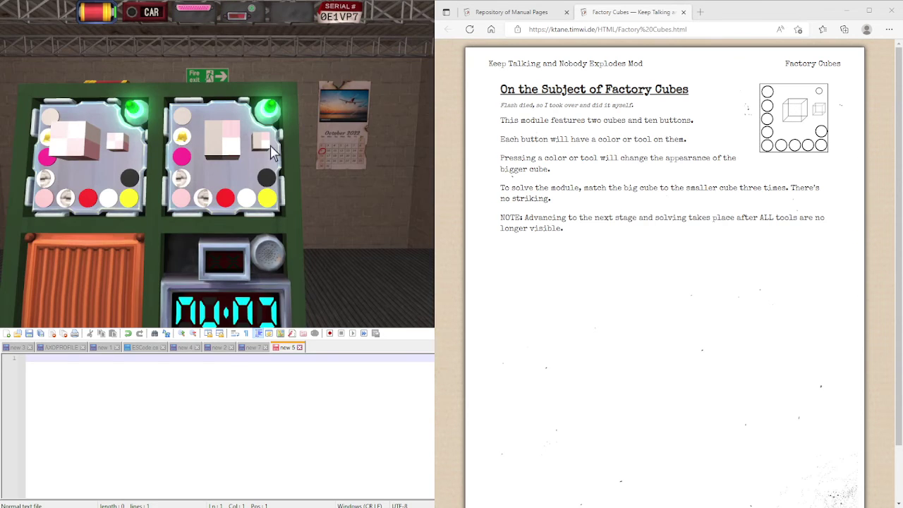